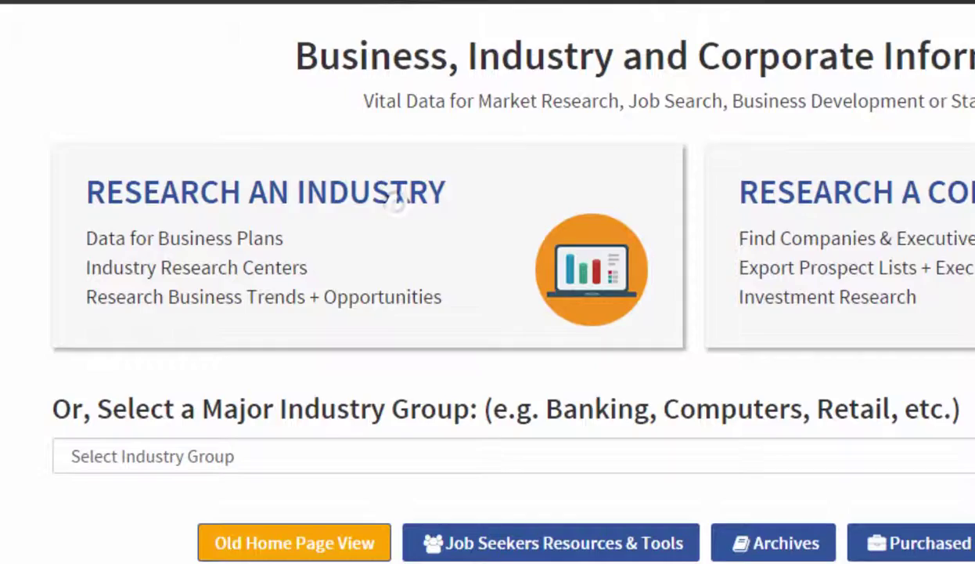
Open the industry research page and go to the research center for the Apparel, Textiles & Fashions industry group
click(533, 176)
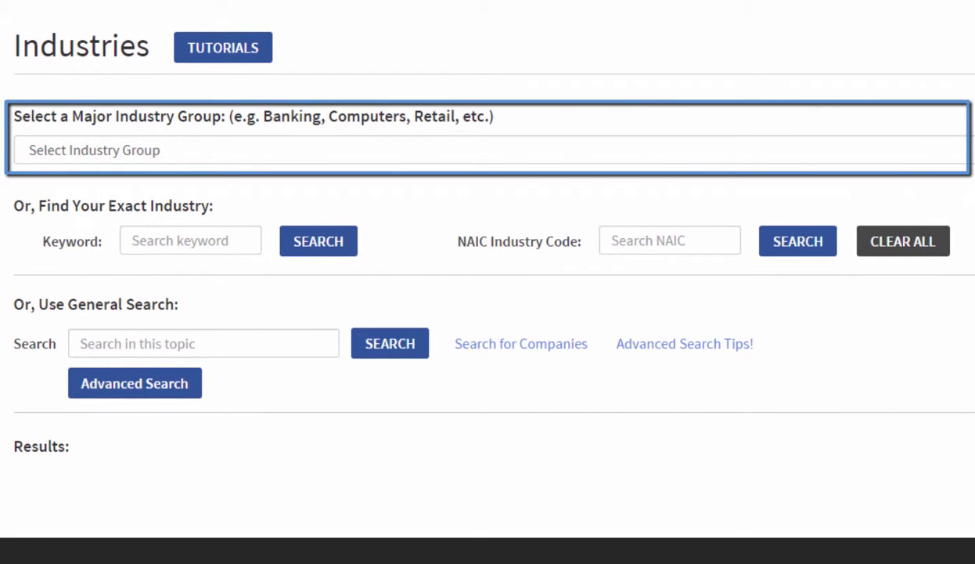
click(487, 150)
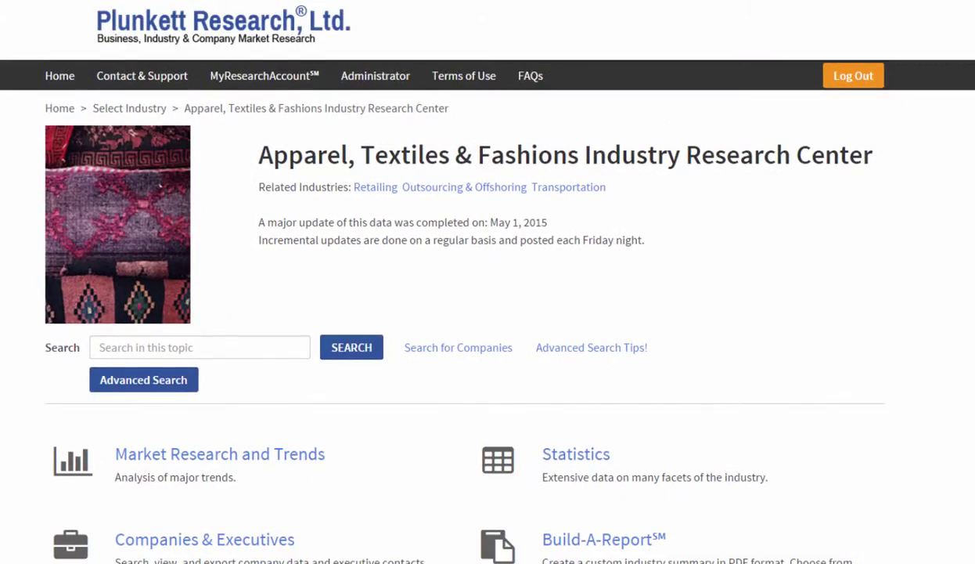
scroll(488, 282, down, 3)
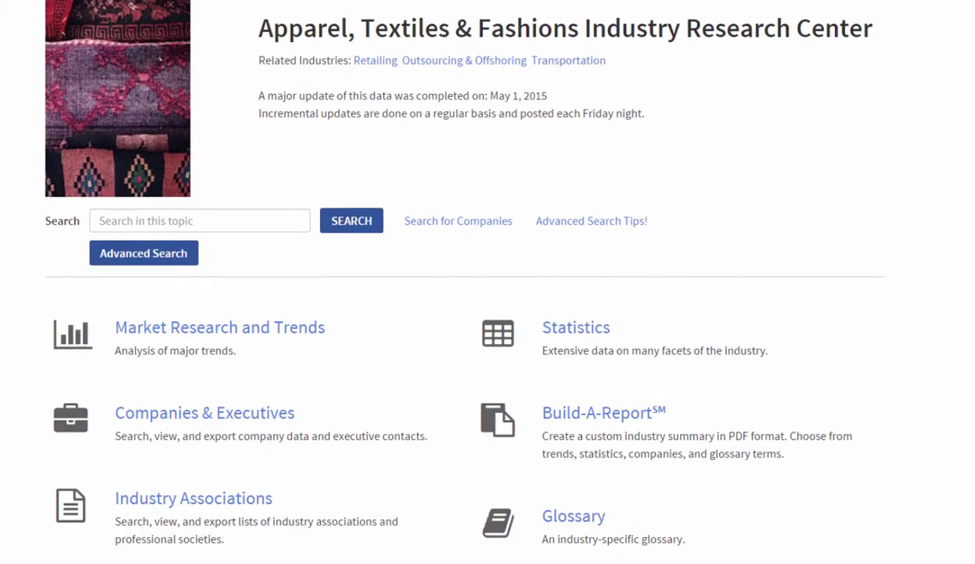
scroll(487, 282, up, 1)
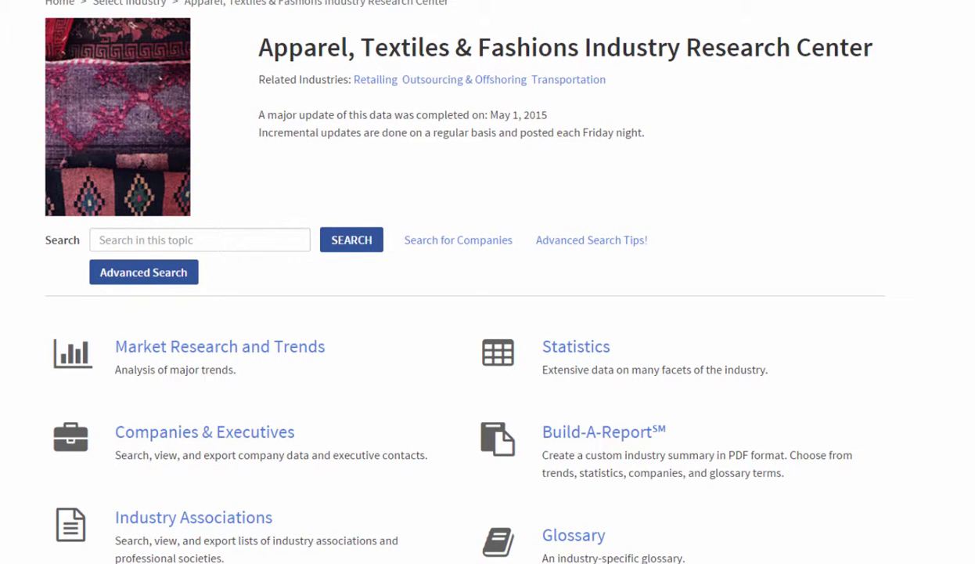
scroll(487, 282, down, 2)
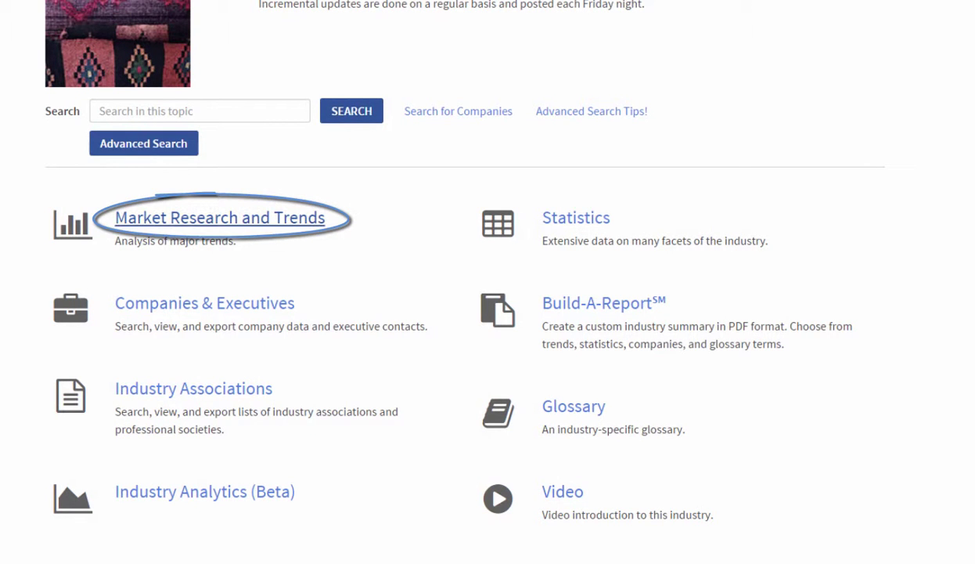
Open Market Research and Trends and read through the Introduction to the Apparel & Textiles Industry article
click(271, 216)
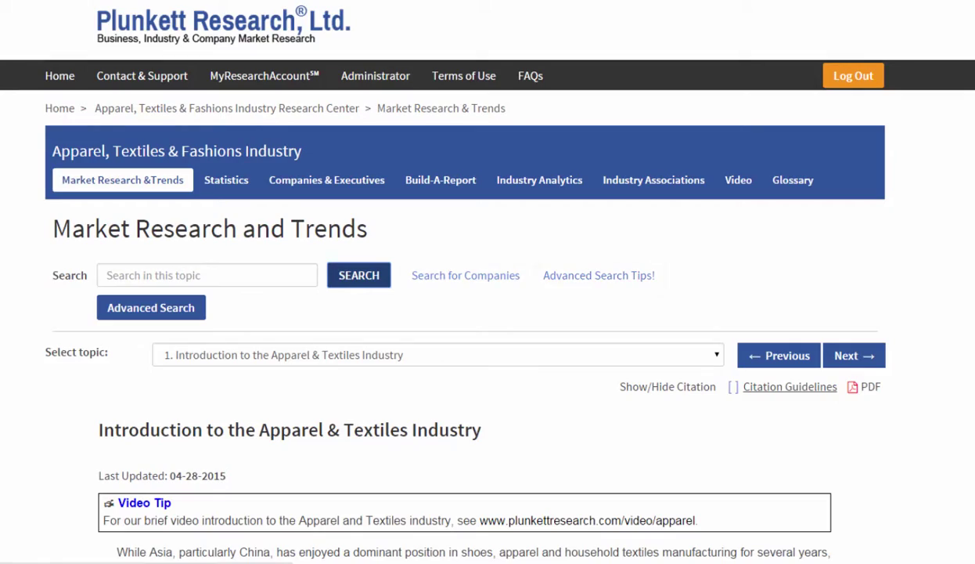
scroll(488, 313, down, 5)
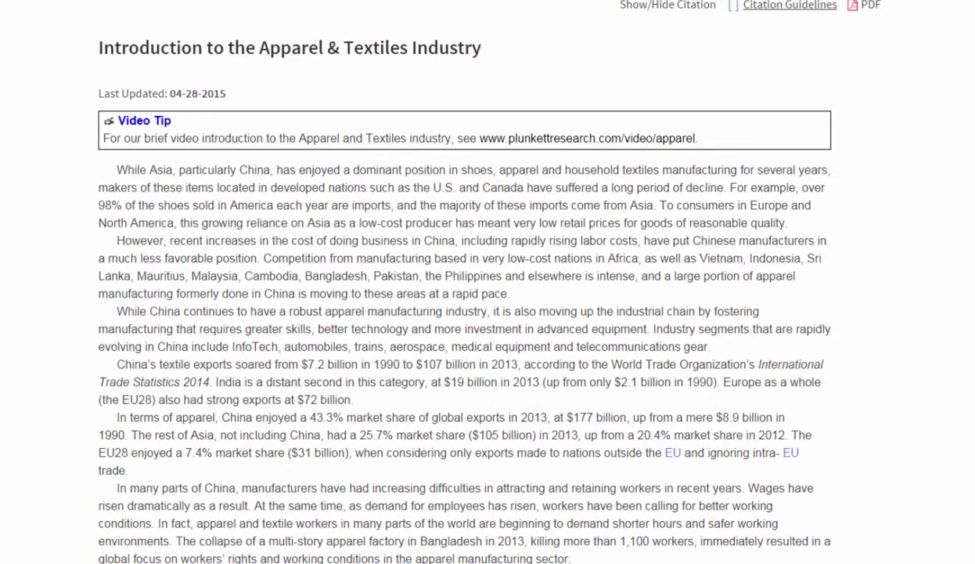
scroll(488, 313, down, 3)
scroll(488, 313, down, 6)
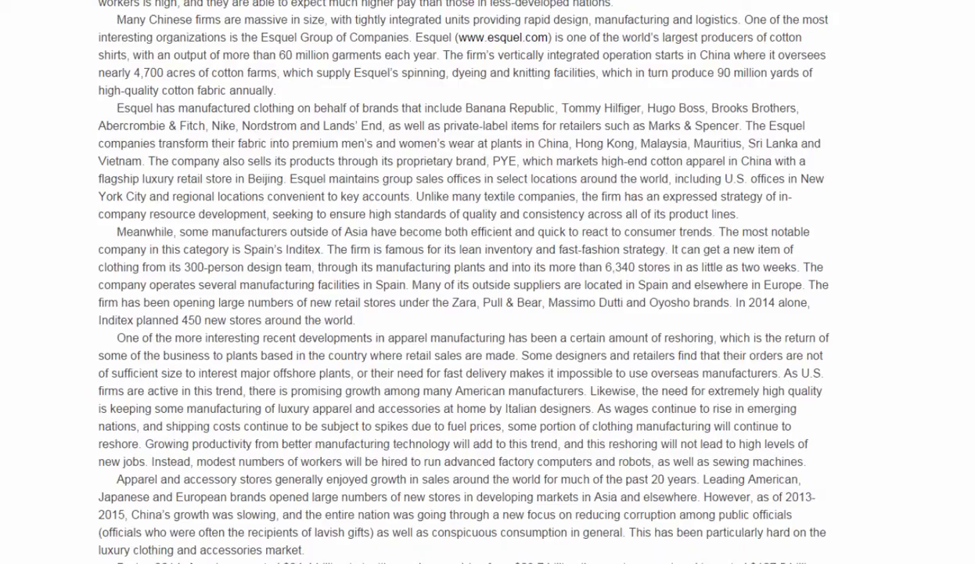
scroll(488, 313, down, 10)
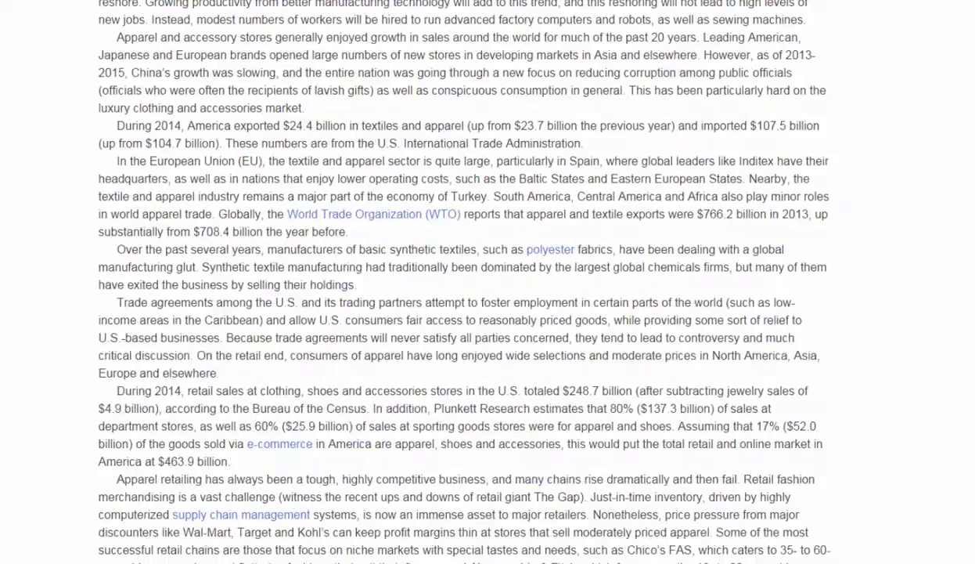
scroll(488, 313, up, 20)
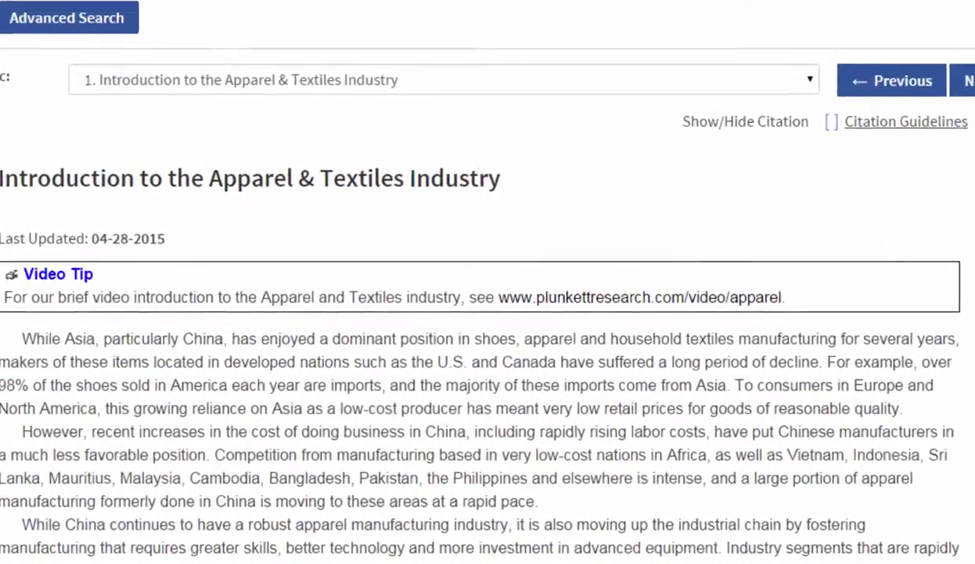
Examine the list of market research and trends topics available for the apparel and textiles industry without changing the topic
click(713, 119)
key(Down)
key(Down)
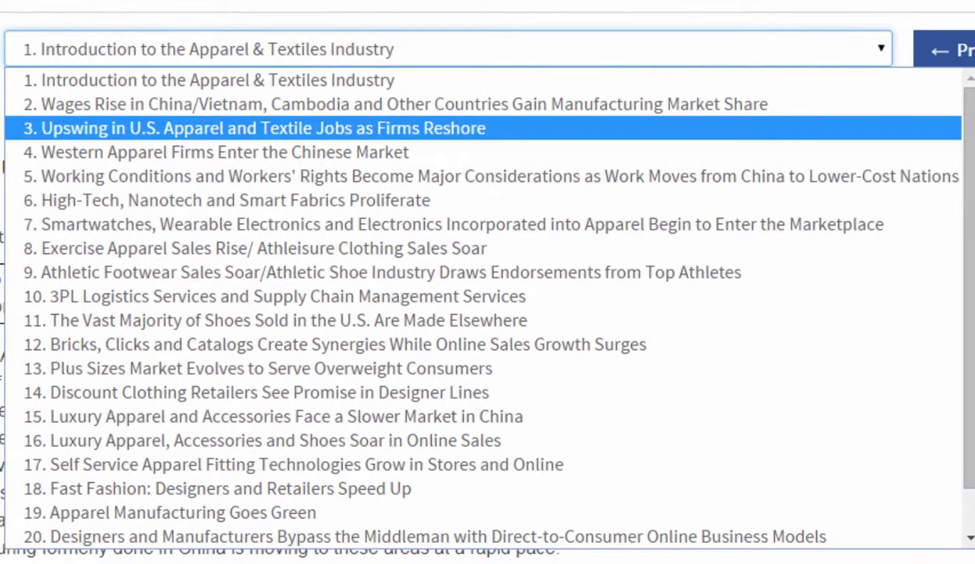
key(Down)
key(Down)
key(Down)
key(Down)
key(Down)
key(Down)
key(Down)
key(Down)
key(Down)
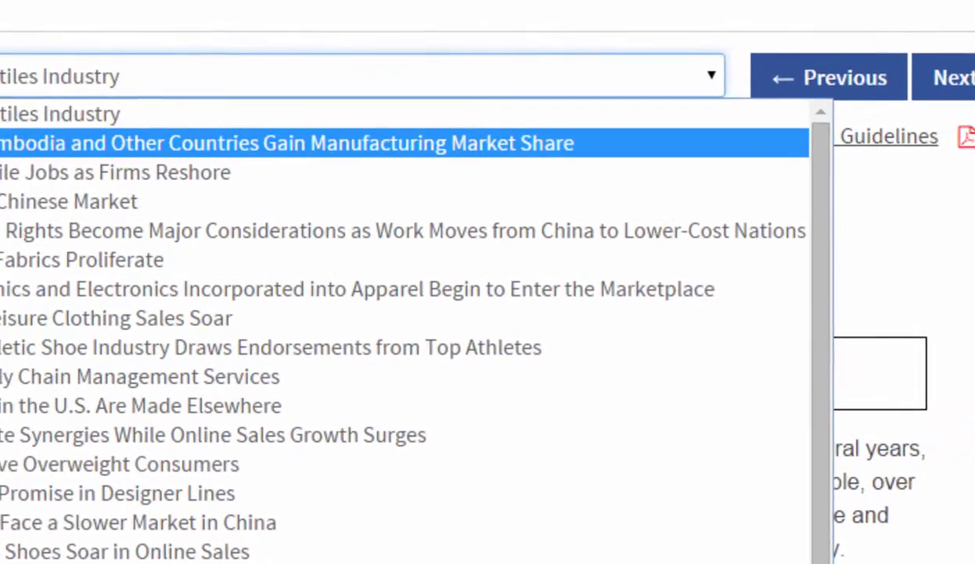
key(Escape)
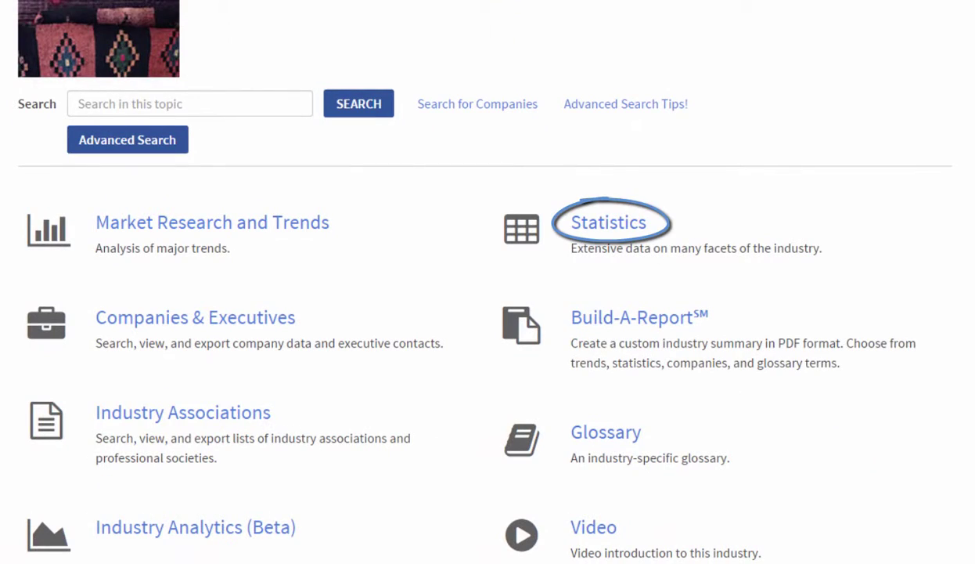
Open the industry's Statistics section, review the Apparel & Textiles Industry Overview table and examine the available statistics topics
click(606, 222)
scroll(469, 313, down, 4)
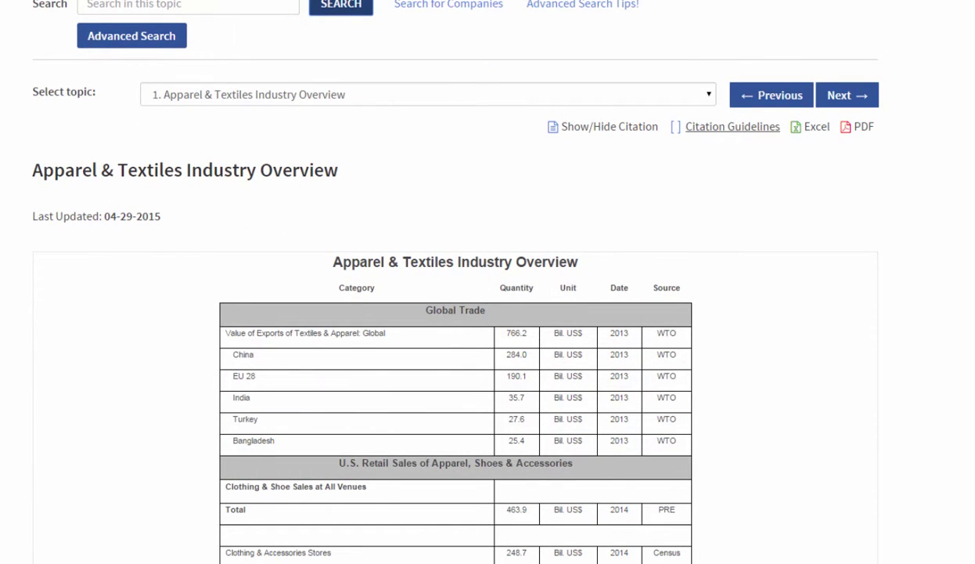
scroll(470, 313, down, 3)
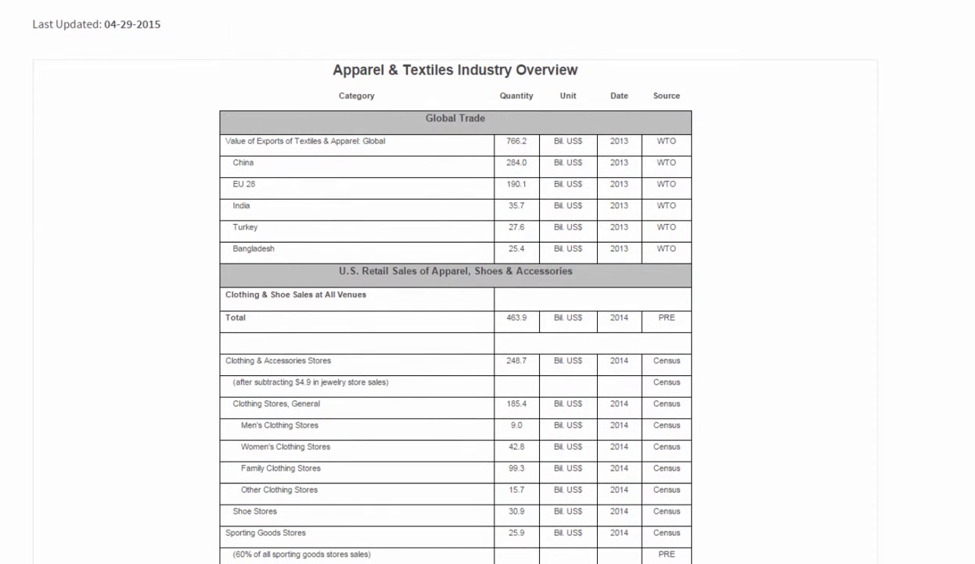
scroll(470, 314, down, 5)
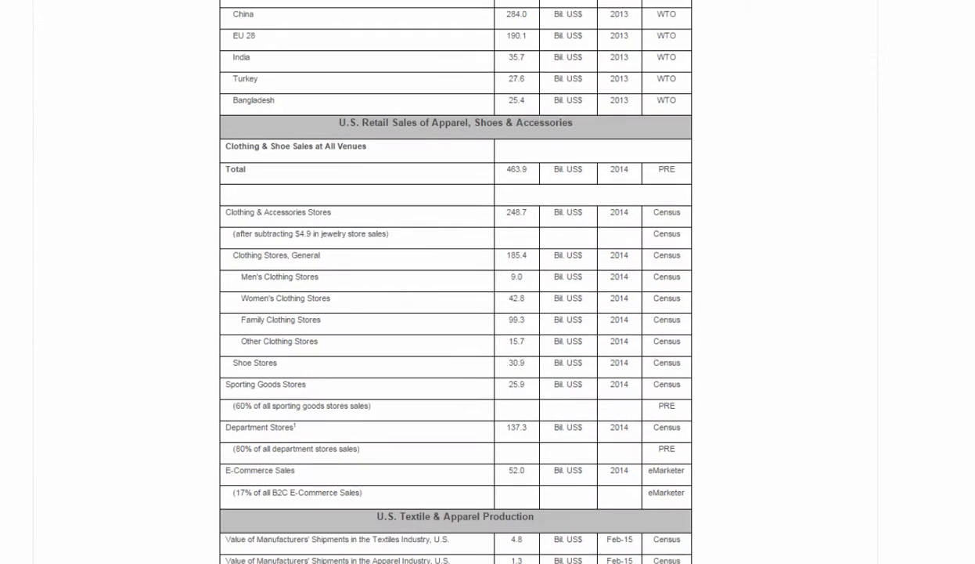
scroll(470, 313, down, 3)
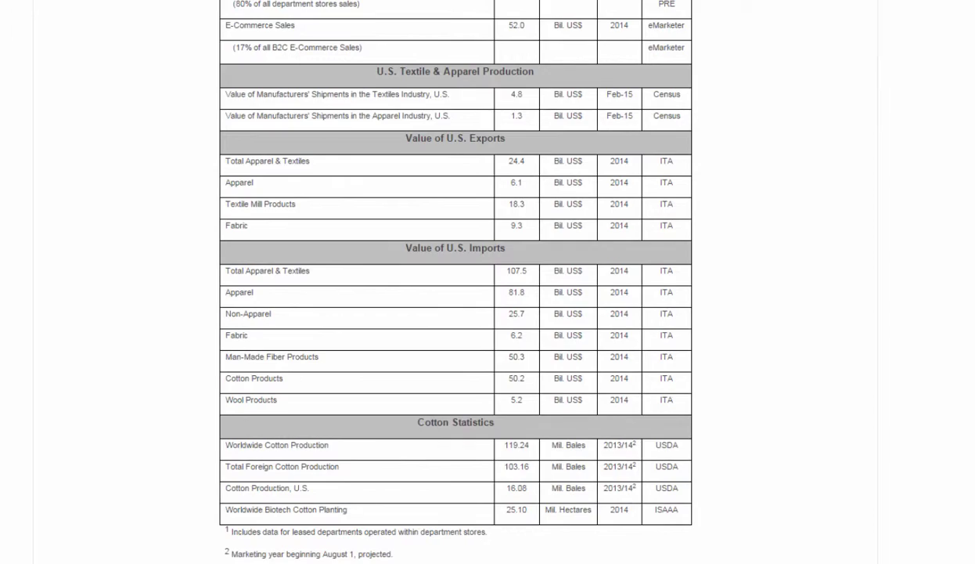
scroll(469, 313, up, 9)
scroll(470, 313, up, 5)
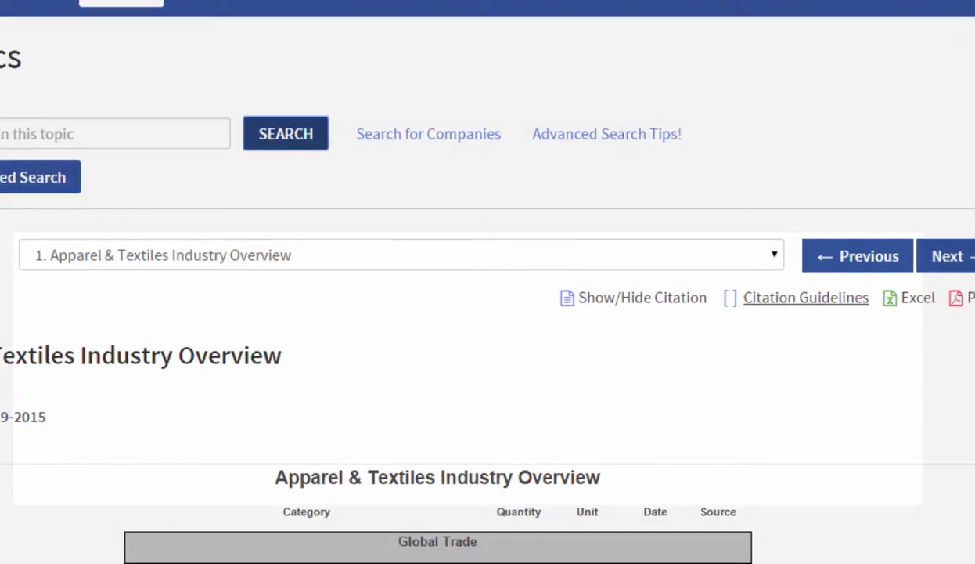
click(715, 336)
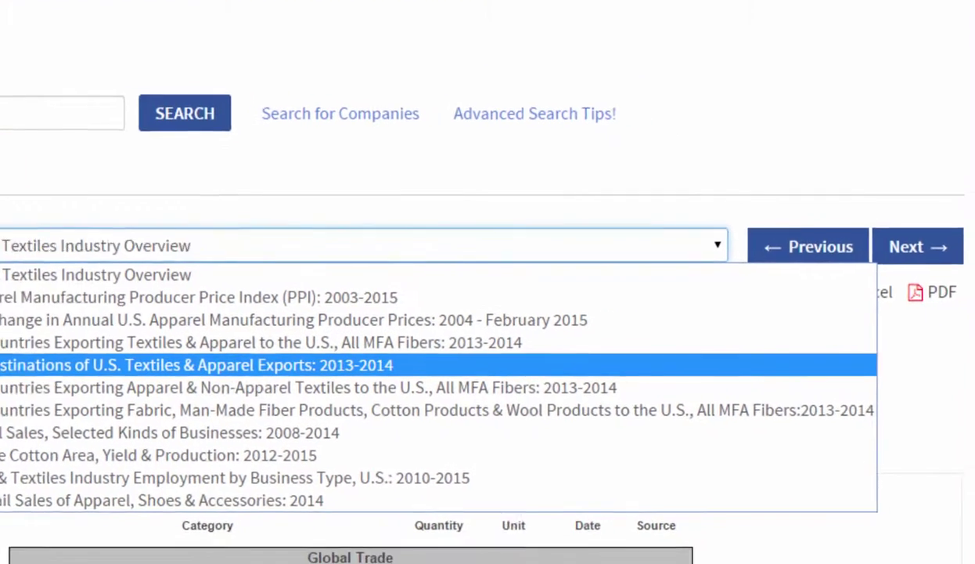
click(876, 372)
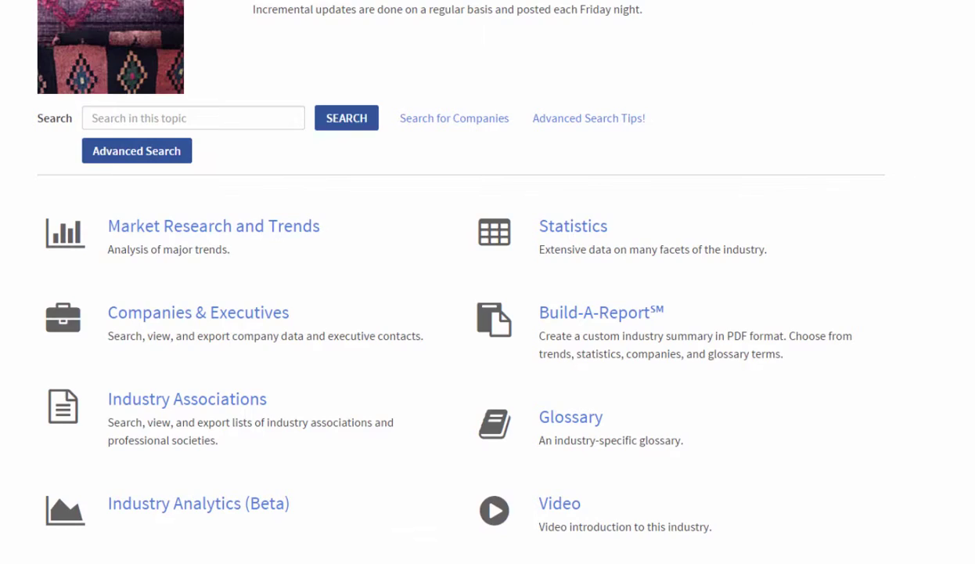
Open Industry Analytics (Beta) from the Apparel, Textiles & Fashions Industry Research Center
scroll(487, 282, down, 3)
click(139, 277)
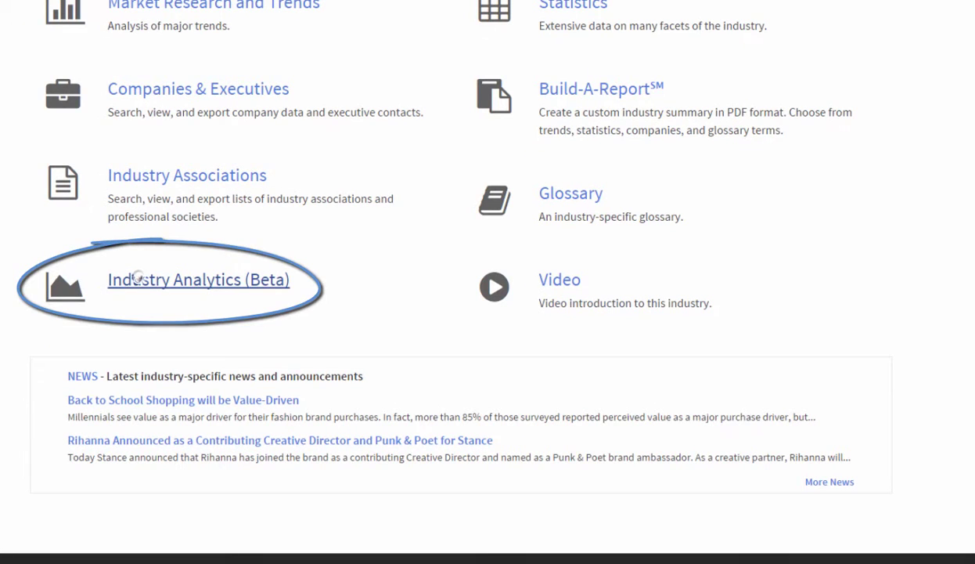
click(138, 278)
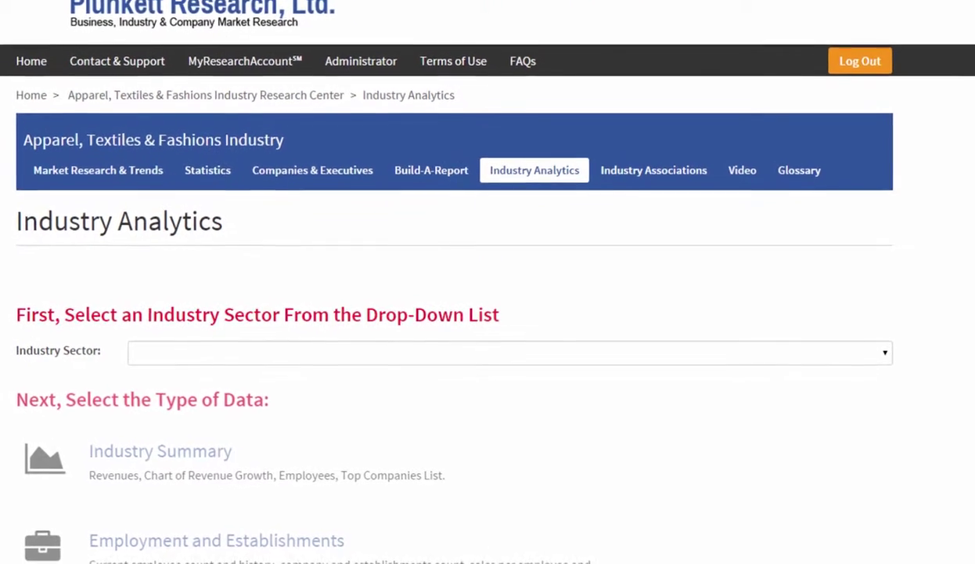
Choose the sector 313000 Textile Mills, Fabric and Fiber Manufacturing, including Performance and Synthetic Wovens and Non-Wovens, and open its Industry Summary
scroll(488, 313, down, 2)
click(885, 352)
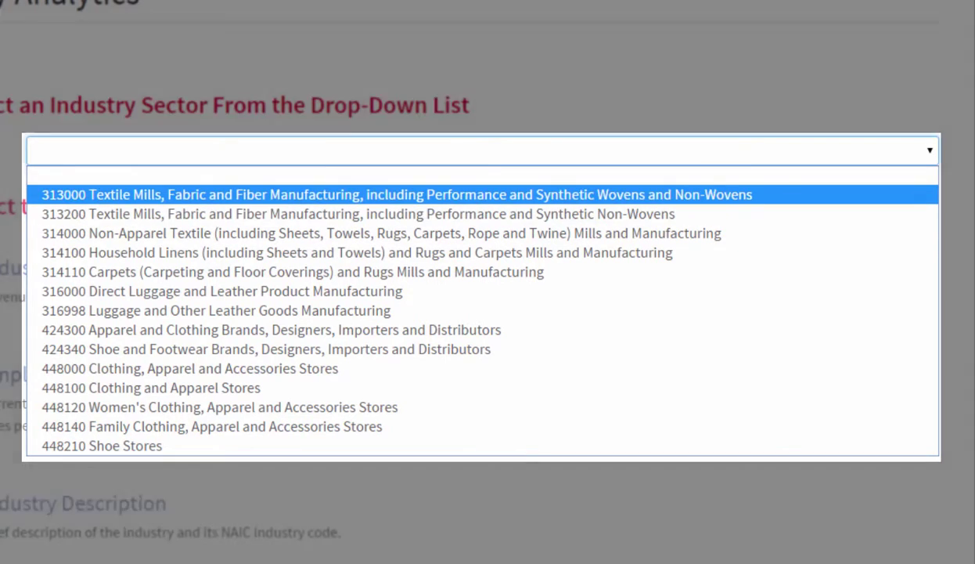
click(726, 197)
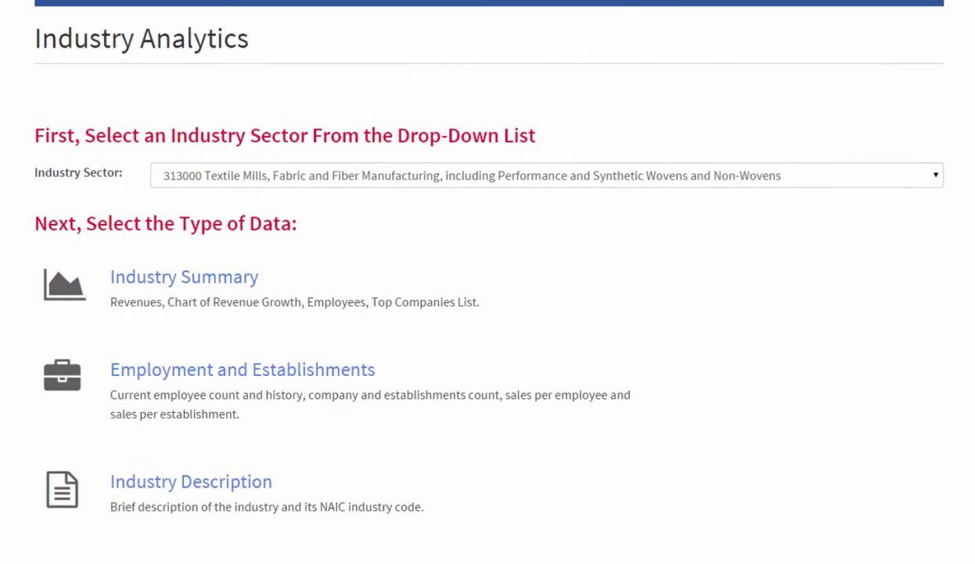
click(167, 277)
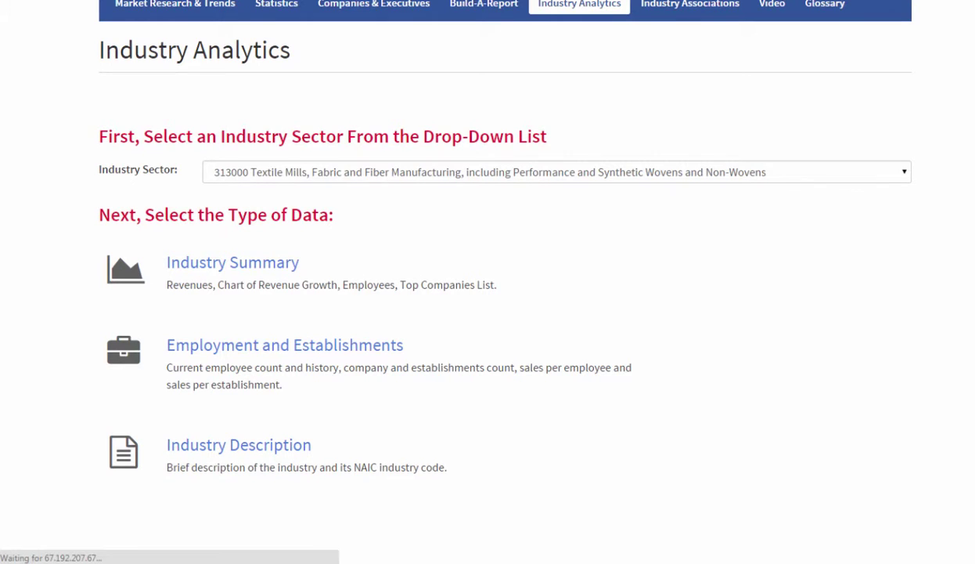
Return to the site's home page and reopen the Research an Industry page
scroll(488, 313, up, 3)
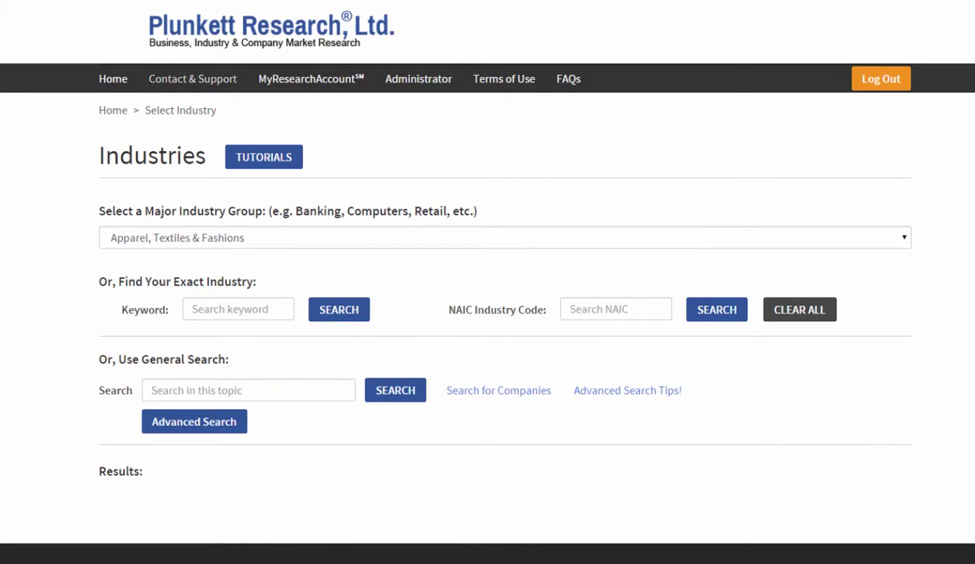
click(113, 78)
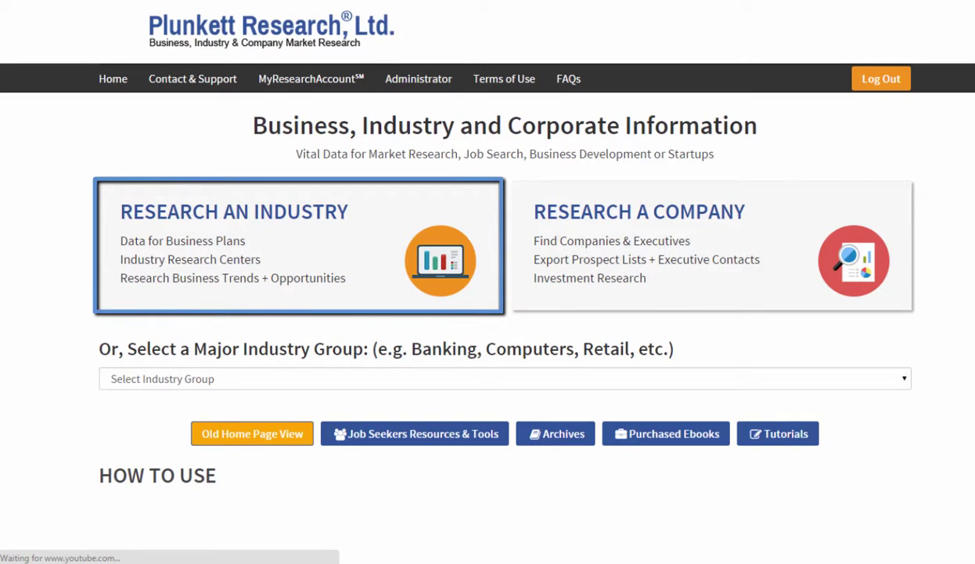
click(268, 209)
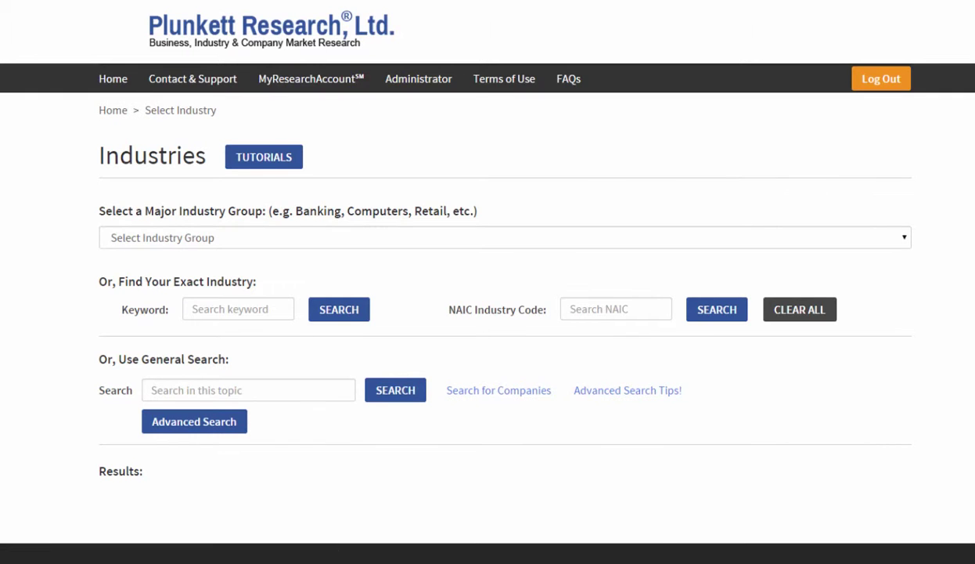
Search for an exact industry with the keyword "automobile" and review the listed NAICS descriptions and related research centers
scroll(488, 313, down, 3)
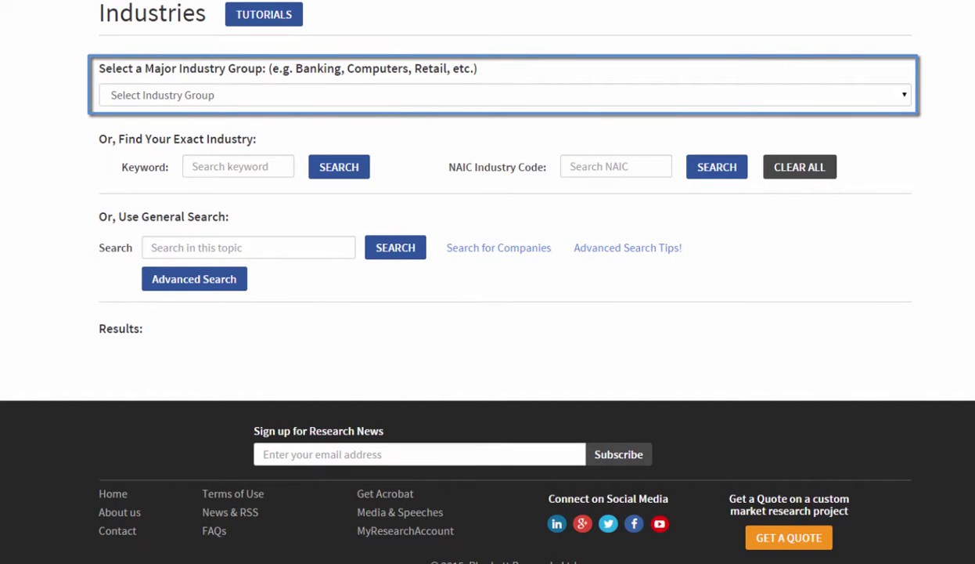
click(216, 167)
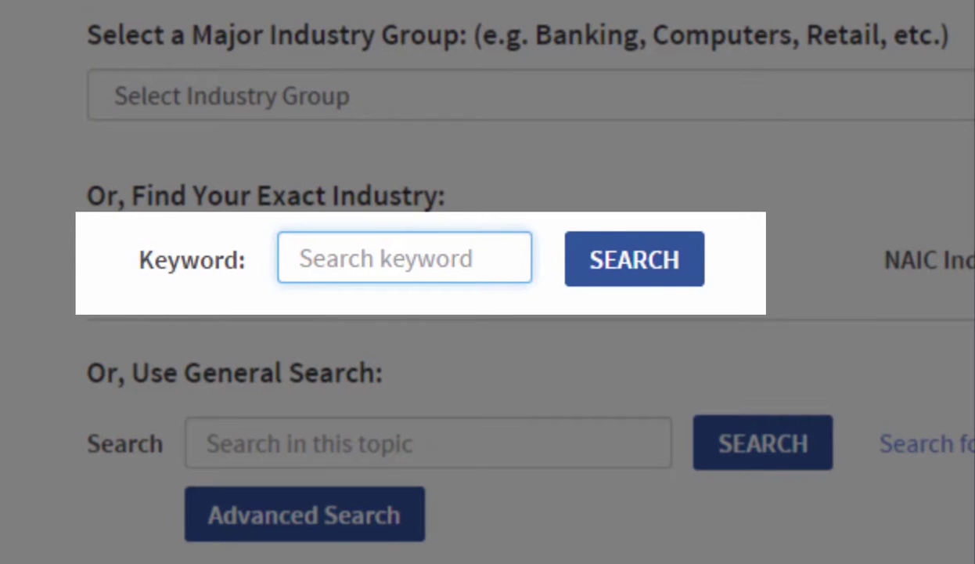
text(au)
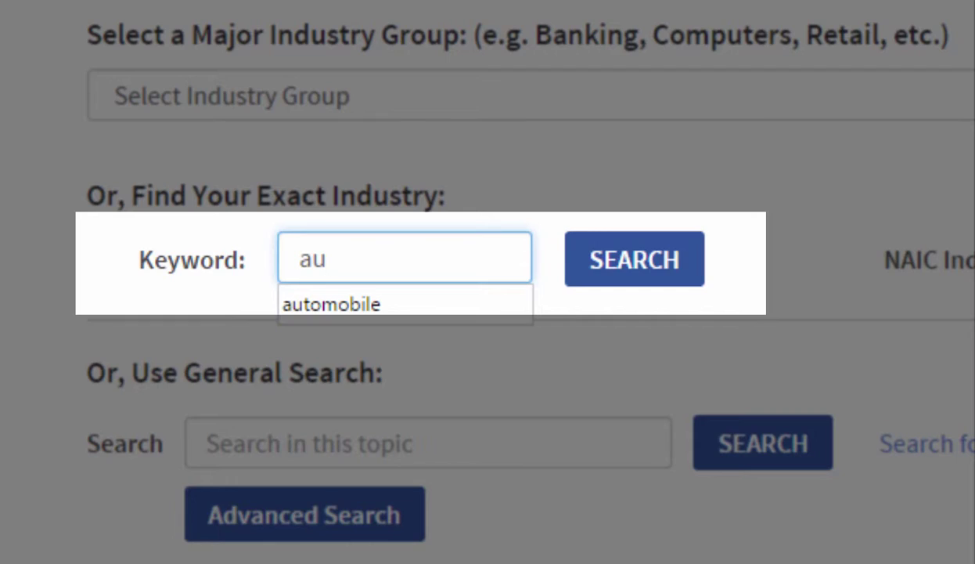
key(Down)
key(Tab)
key(Return)
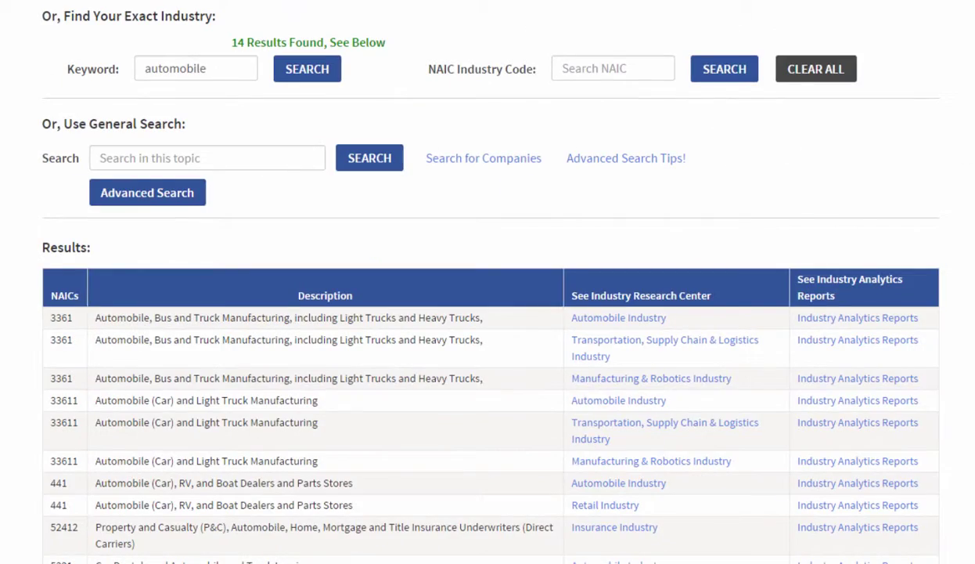
scroll(488, 282, up, 3)
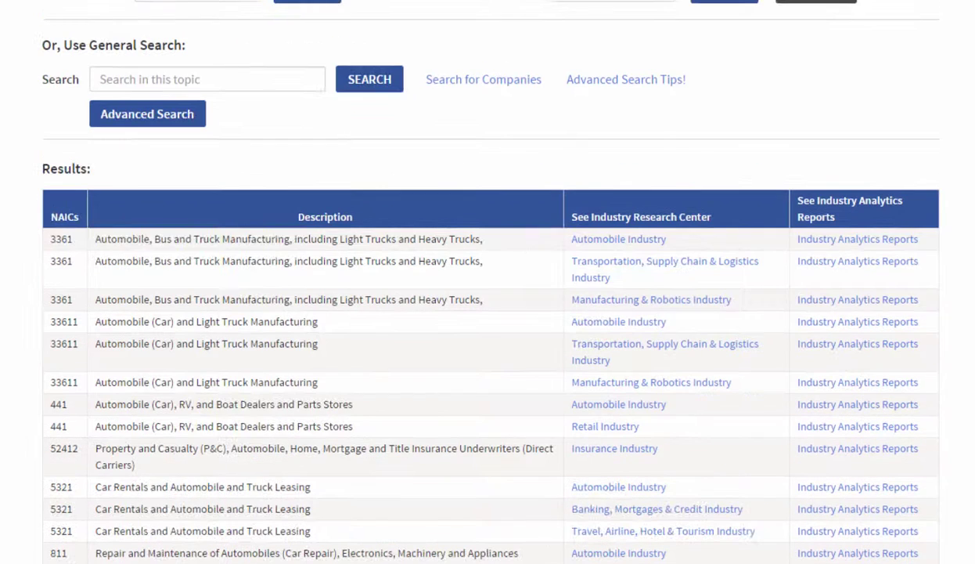
scroll(488, 281, down, 2)
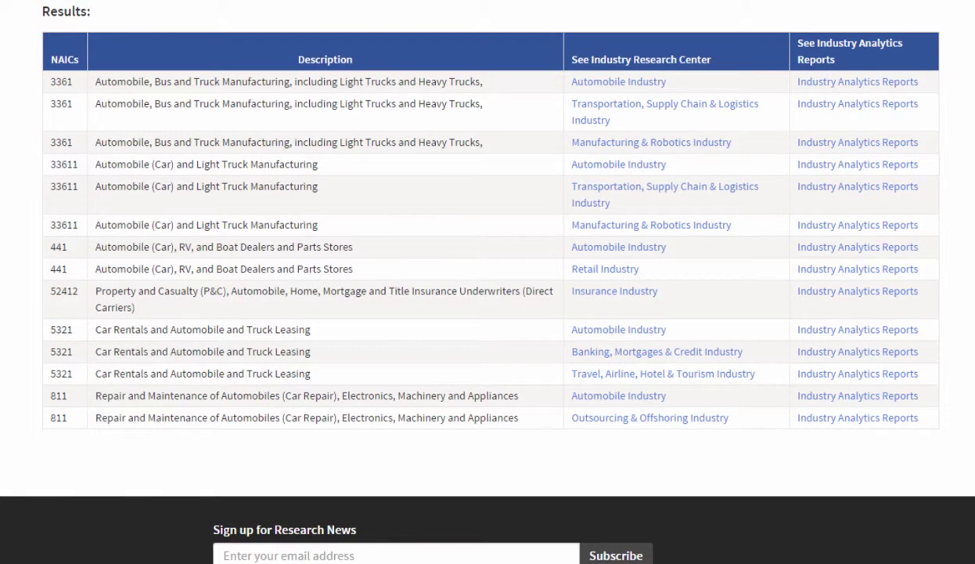
Clear the exact-industry keyword search and place the cursor in the general search field
scroll(650, 313, up, 5)
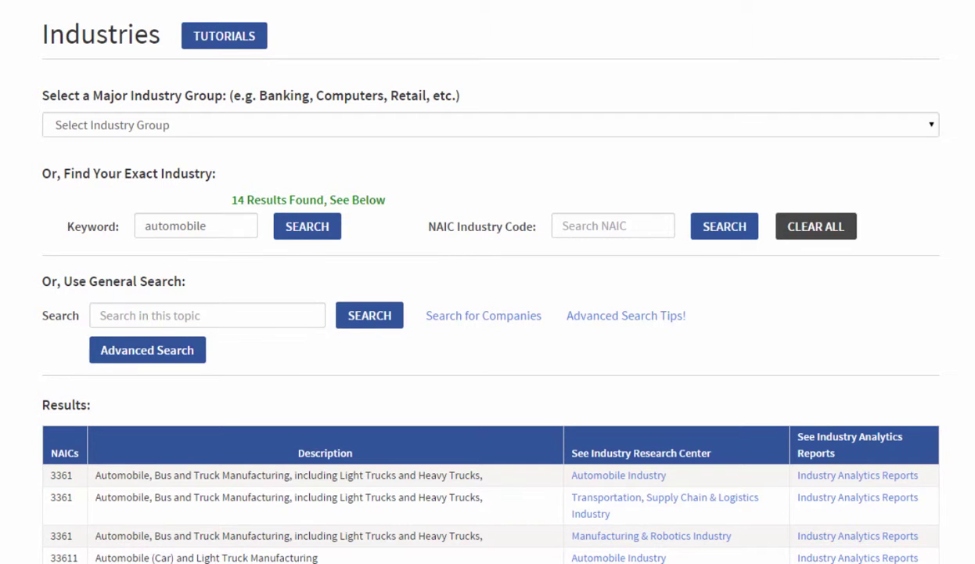
click(821, 226)
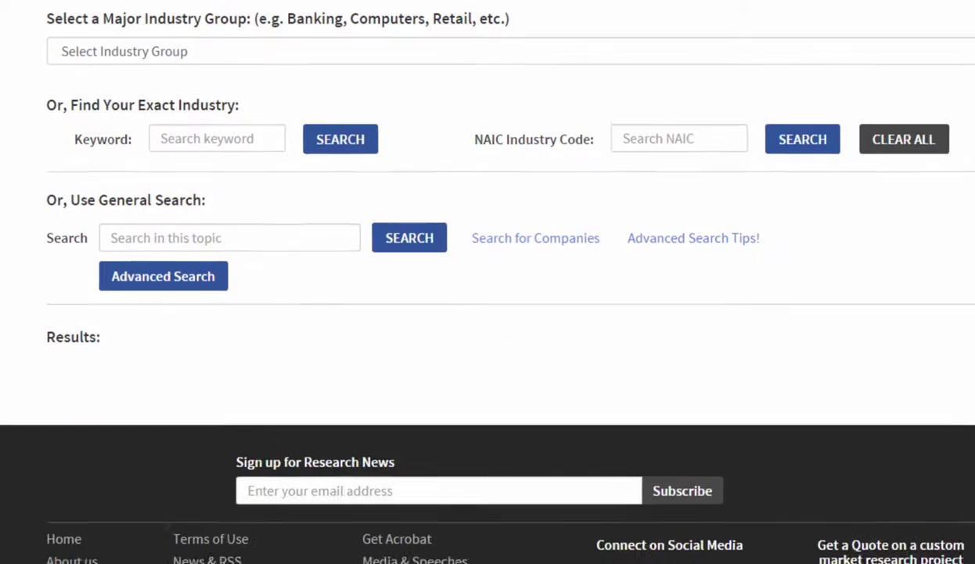
click(307, 237)
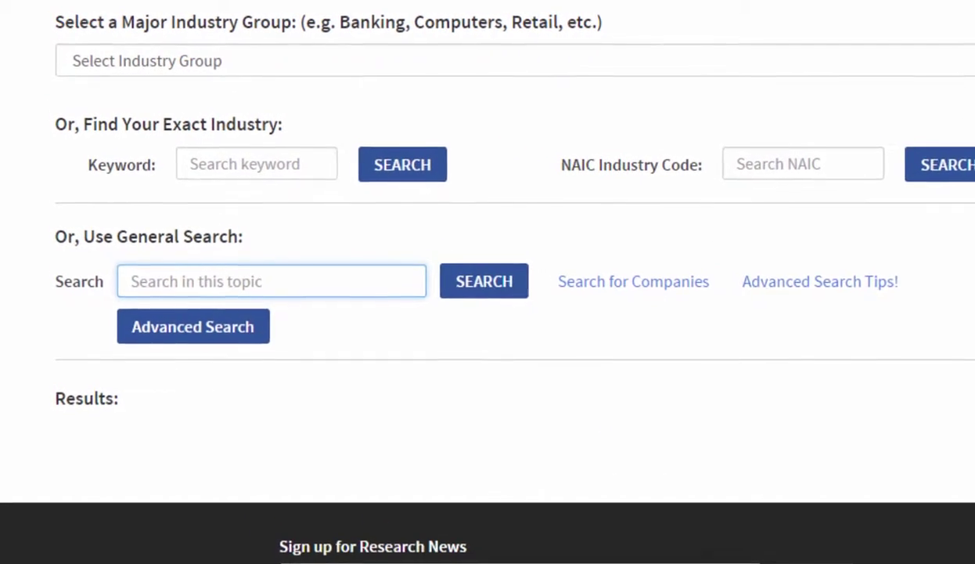